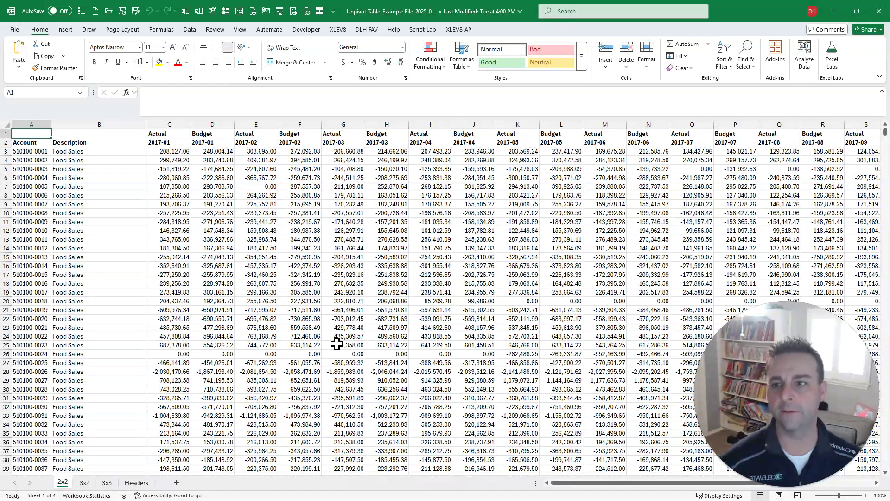
Select the whole Actual/Budget data range from A1 to the last used cell.
drag(7, 134, 64, 125)
key(ctrl+Right)
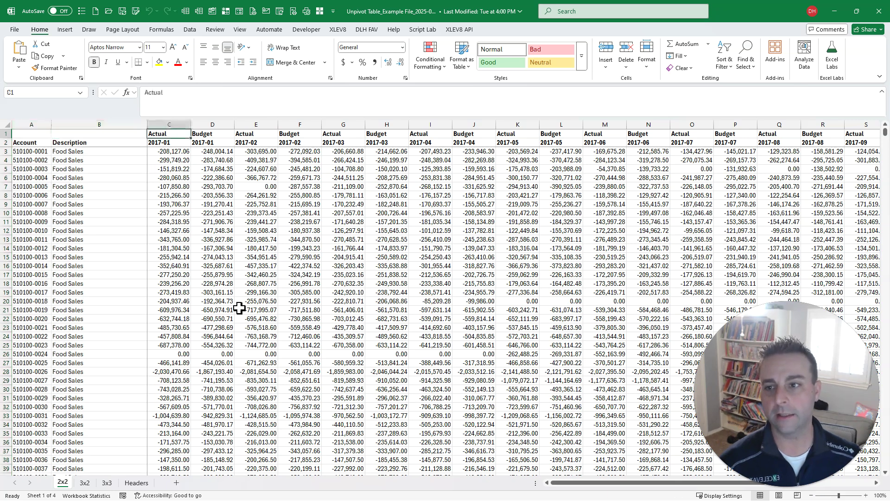
key(shift+Right)
key(shift+Right)
key(shift+Right)
key(shift+Left)
key(shift+Left)
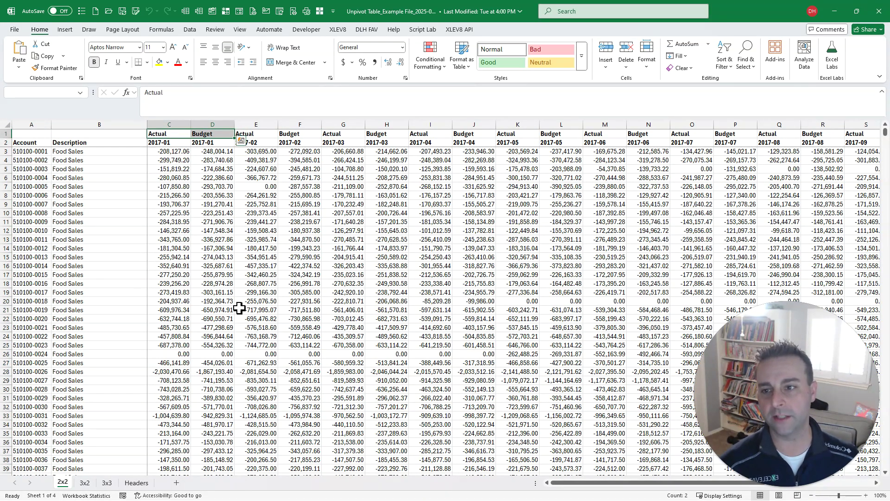
key(ctrl+Home)
key(ctrl+shift+End)
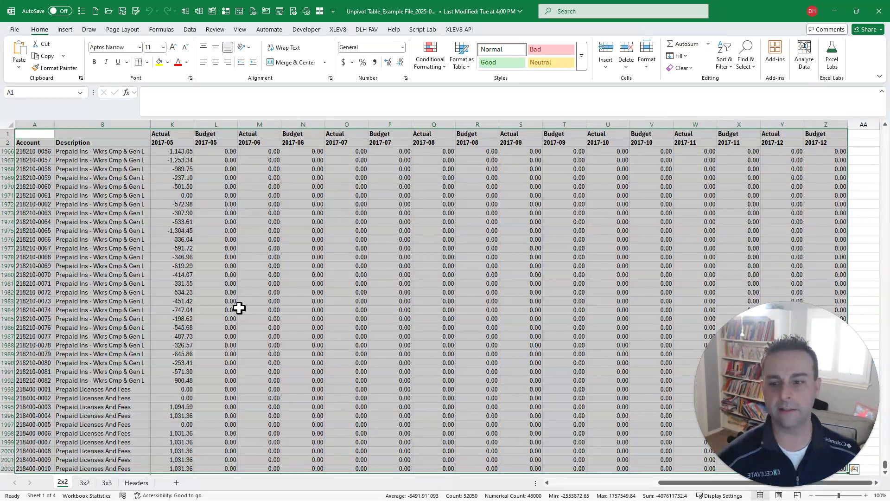
Run the Unpivot Table macro from XLEV8 Macro Search with the 2x2 layout.
key(ctrl+shift+m)
text(unpi)
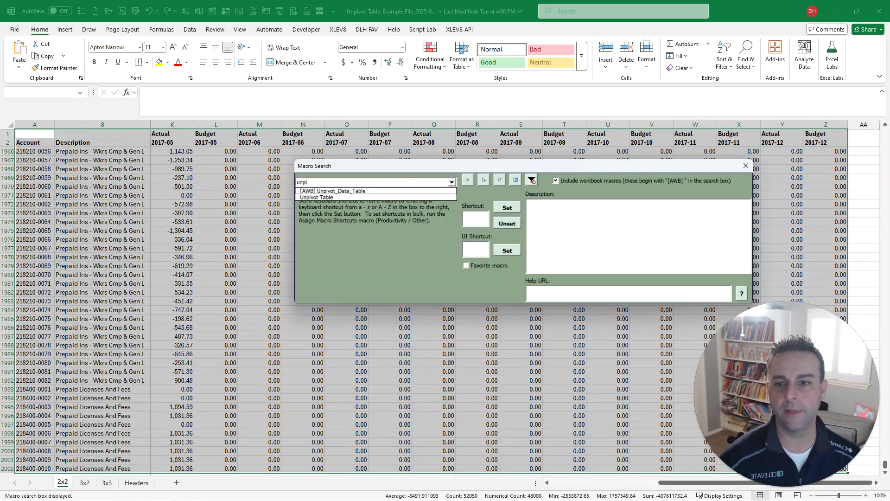
key(Down)
key(Down)
key(Return)
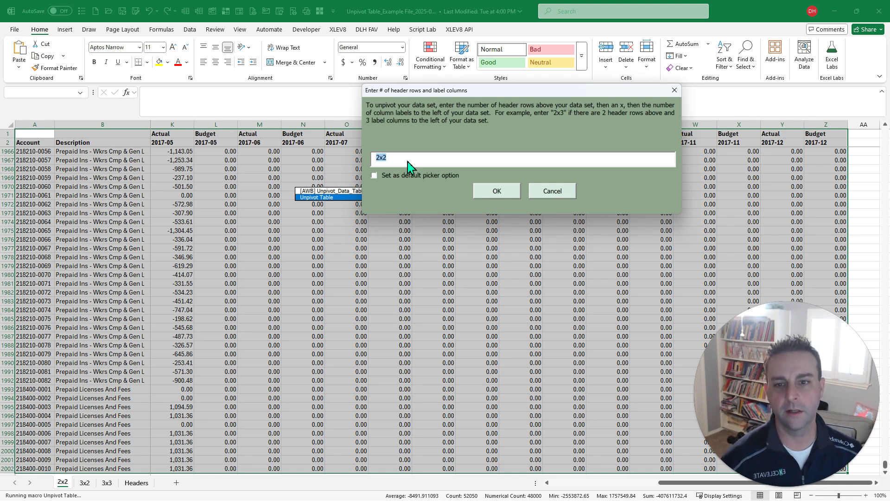
key(Return)
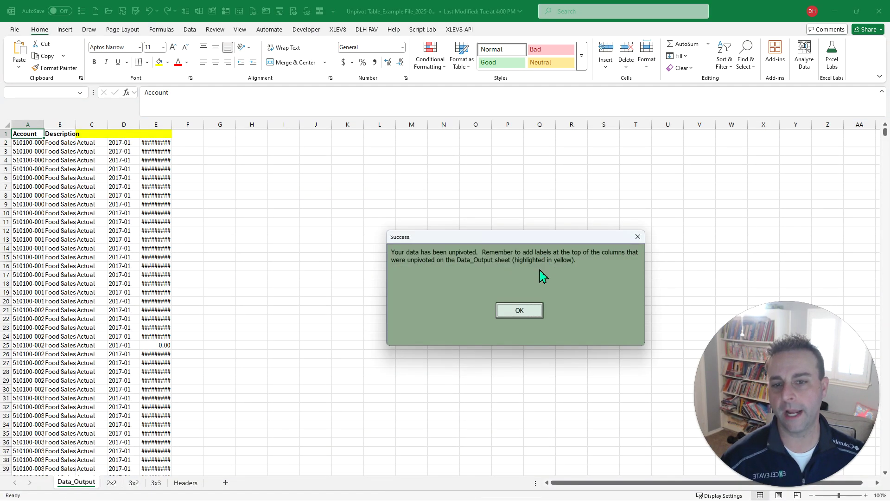
Dismiss the success notice, copy the selected cells, and switch to the 3x3 sheet.
click(520, 310)
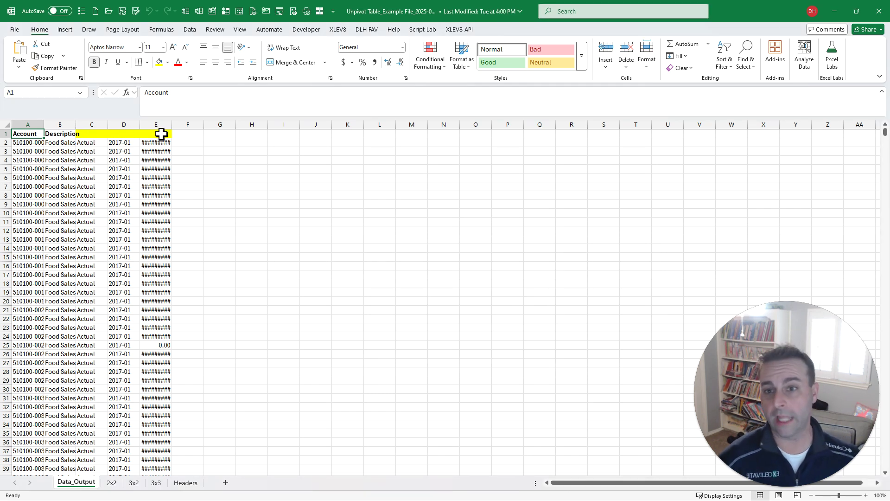
key(ctrl+c)
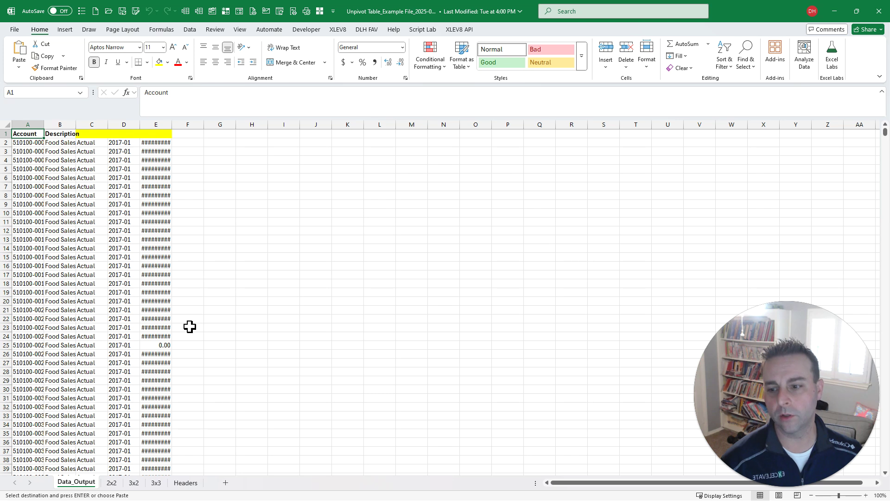
click(156, 483)
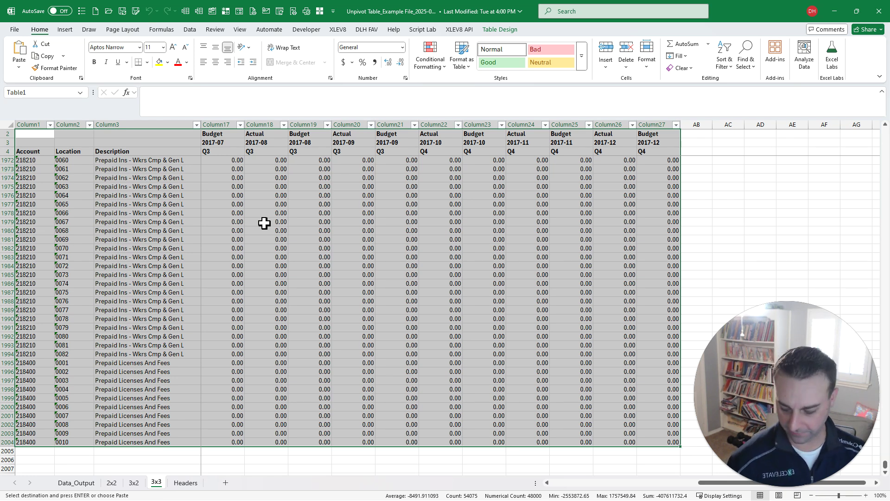
Run Unpivot Table on the 3x3 data with a 3x2 layout, overwriting Data_Output.
key(ctrl+shift+m)
text(unpi)
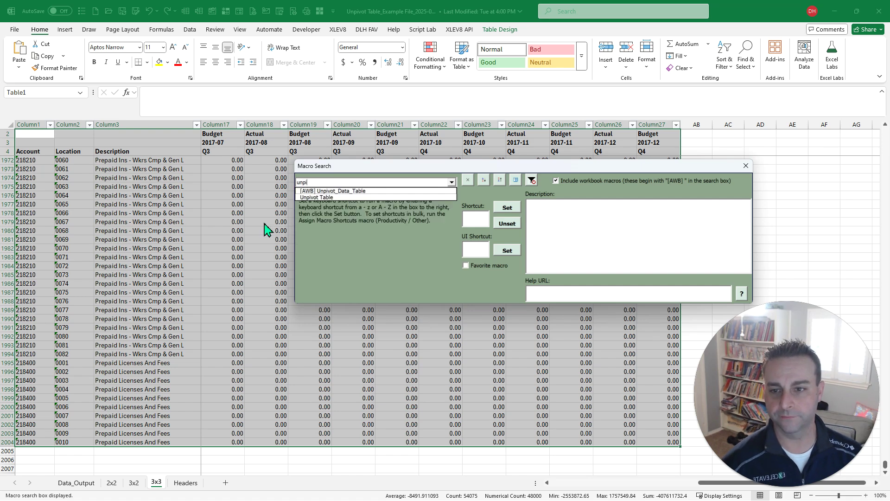
key(Down)
key(Down)
key(Return)
key(Home)
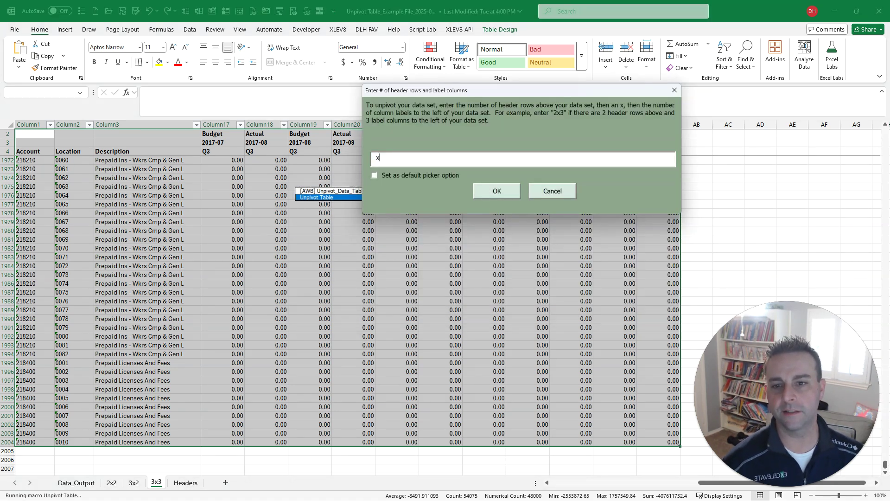
text(3)
key(BackSpace)
key(BackSpace)
text(3x2)
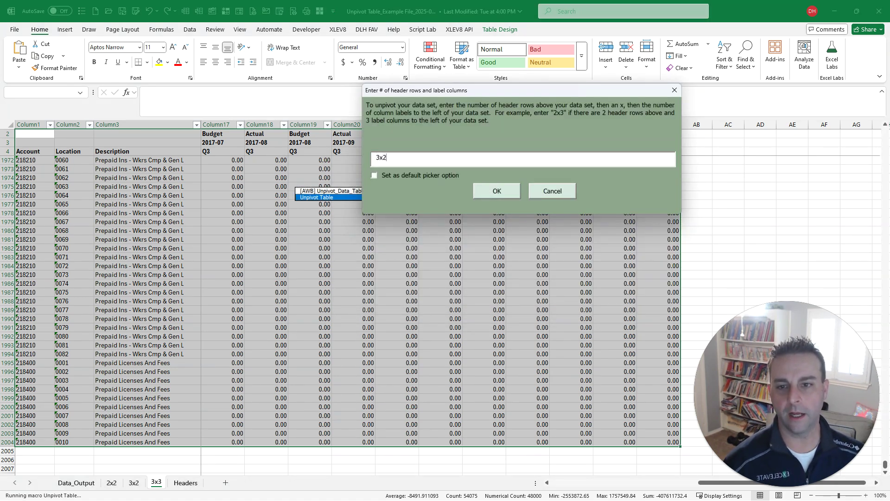
click(494, 188)
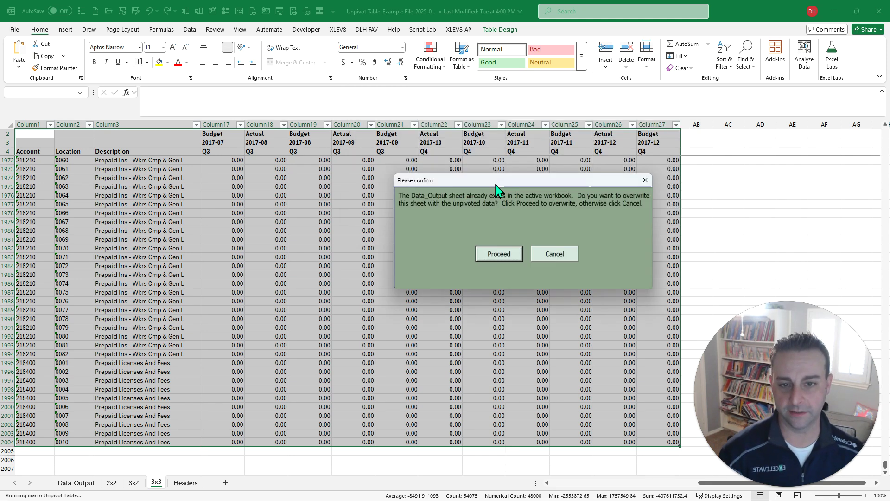
click(499, 254)
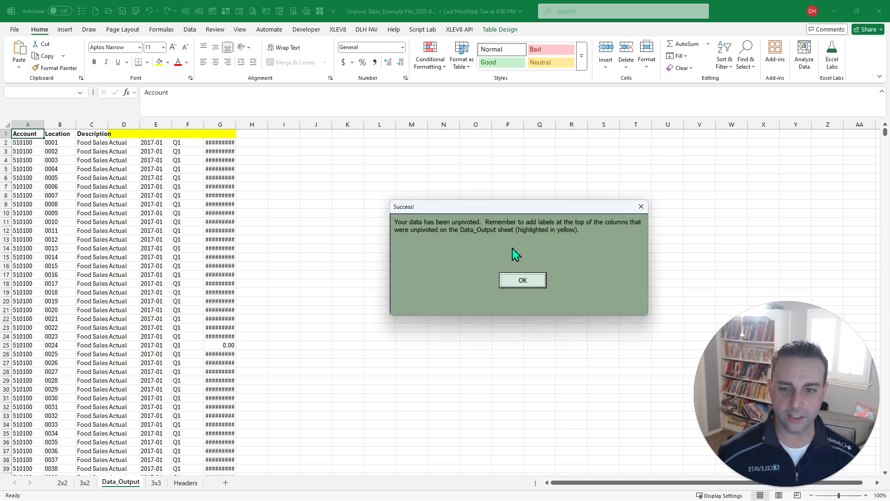
Close the success notice and insert a blank row above the Data_Output headers.
click(530, 280)
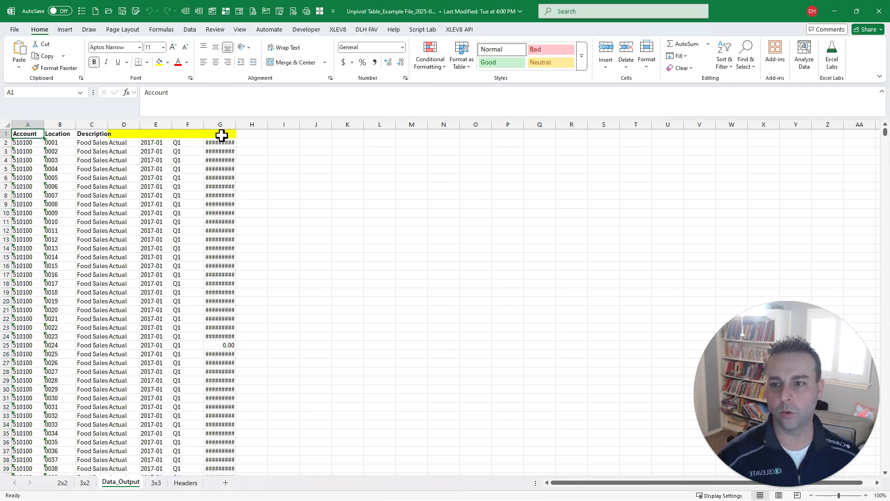
click(6, 134)
right_click(7, 134)
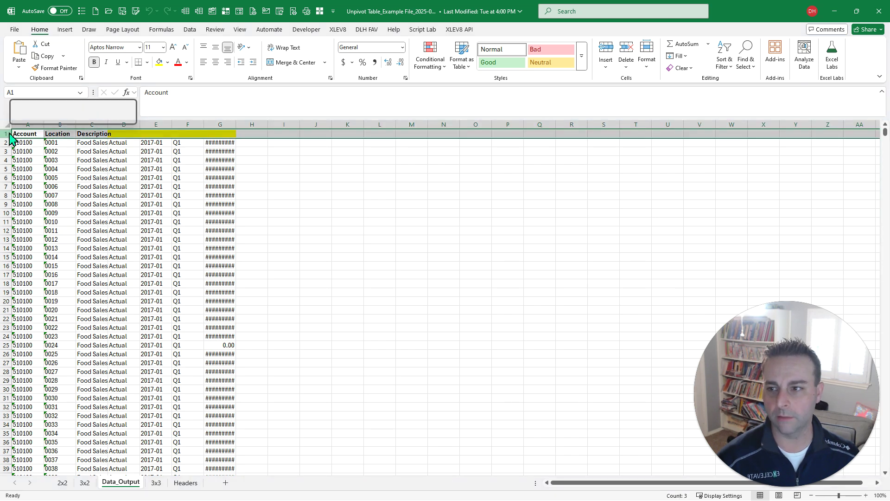
click(37, 223)
Freeze the panes below the header row, then move to cell I2.
click(24, 151)
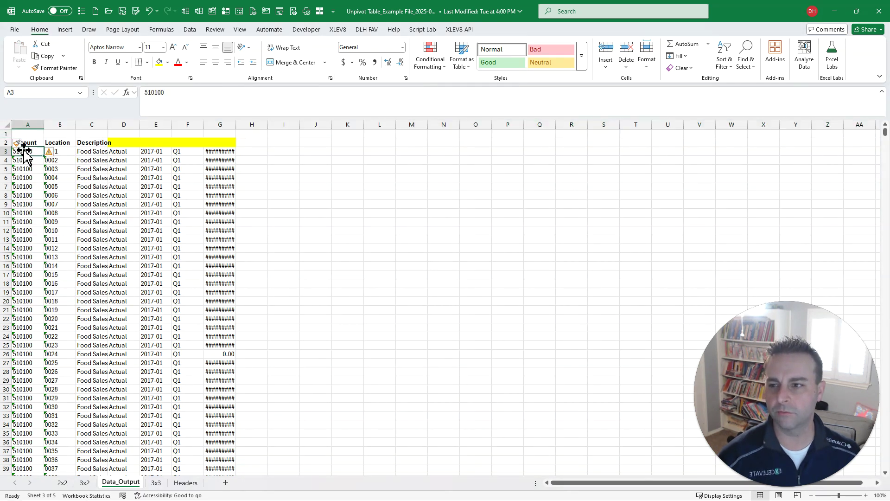
key(ctrl+shift+f)
key(Return)
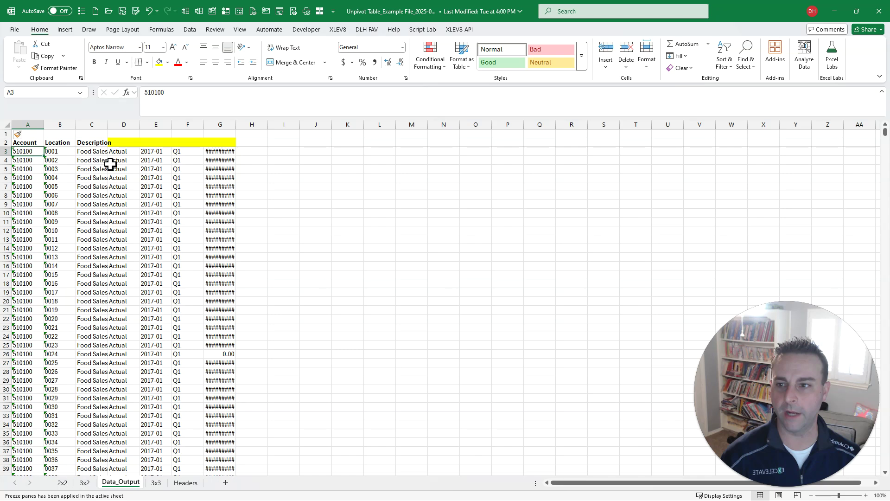
key(Right)
key(Right)
key(Right)
key(Right)
key(Right)
key(Right)
key(Right)
key(Right)
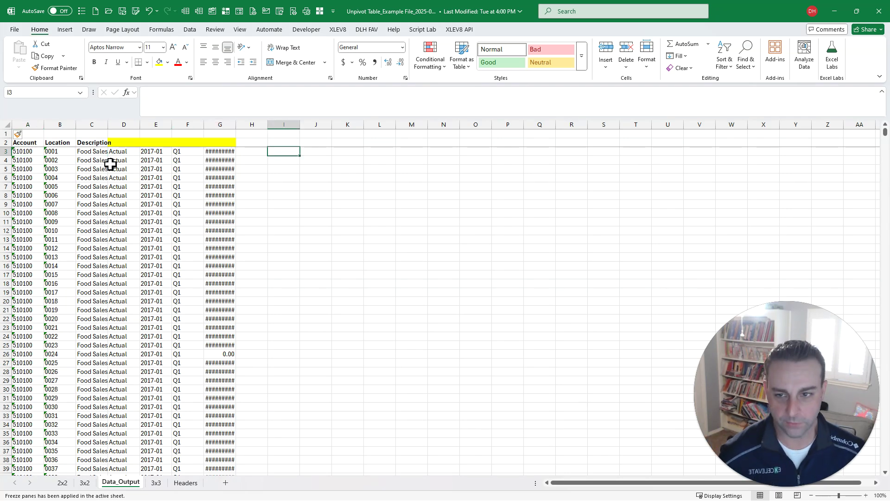
key(Left)
key(Left)
key(Left)
key(Right)
key(Down)
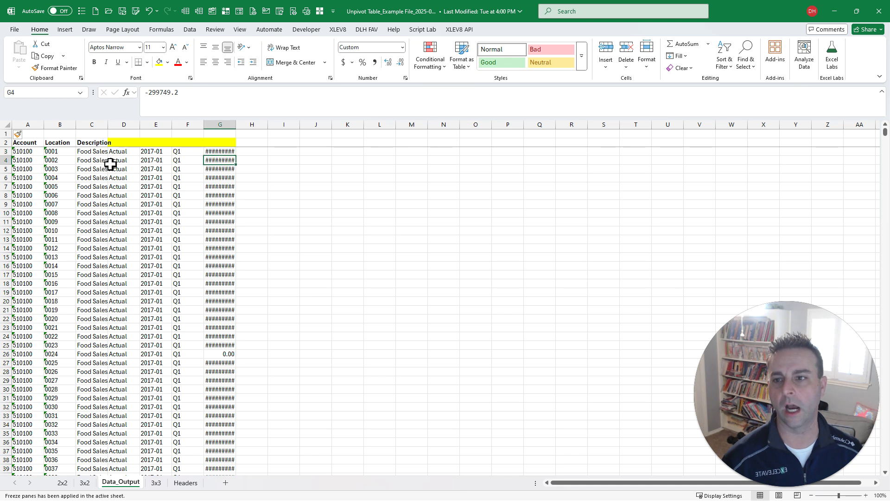
key(Up)
key(Up)
key(Right)
key(Right)
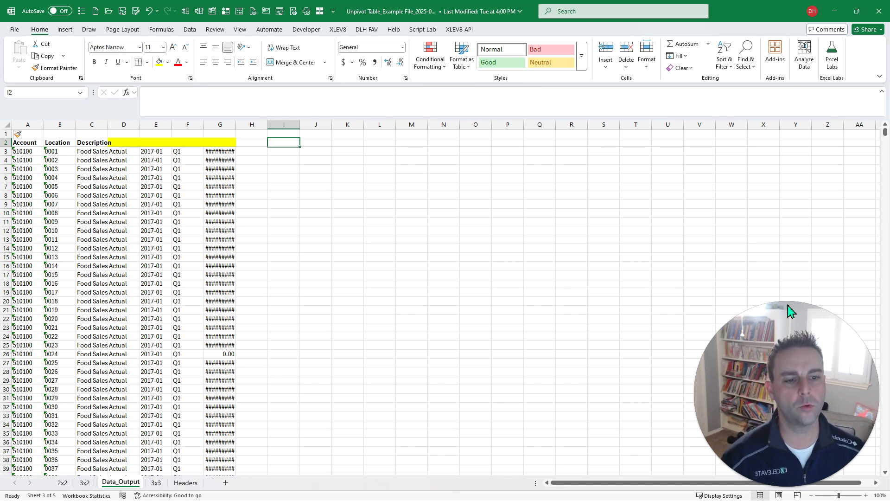
drag(791, 311, 254, 342)
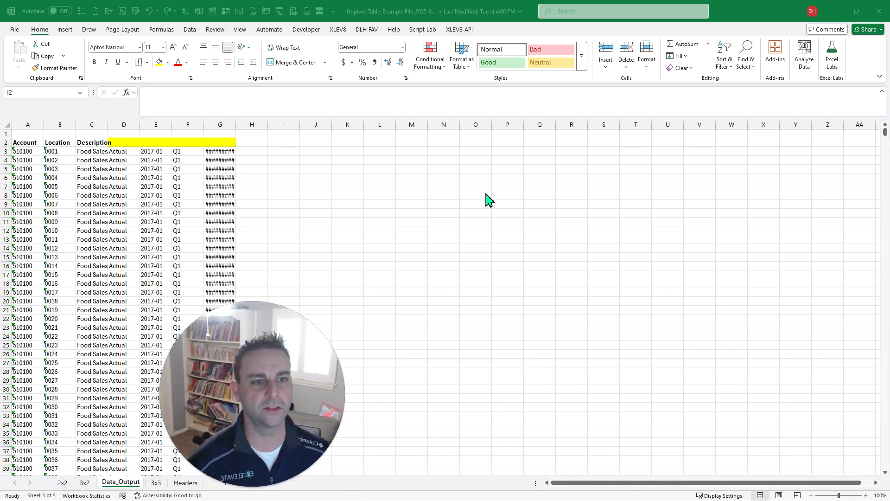
click(830, 65)
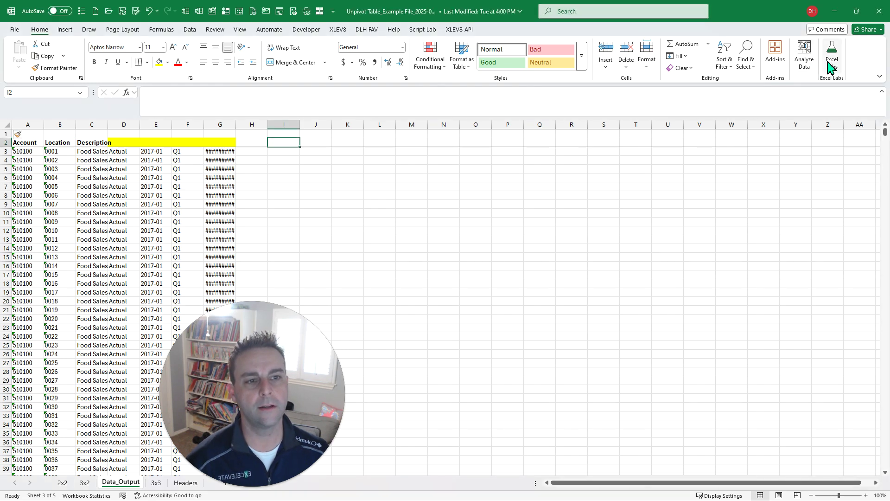
click(830, 65)
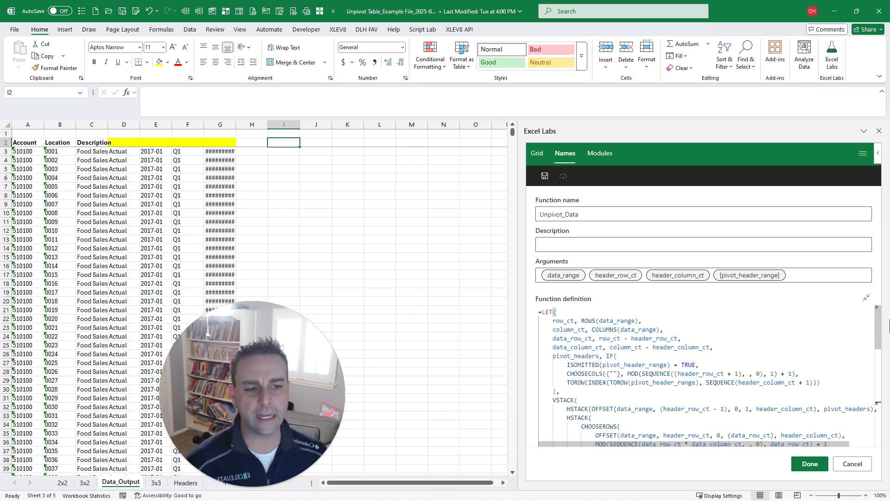
mouse_move(883, 330)
mouse_down()
mouse_move(883, 419)
mouse_move(880, 320)
mouse_up()
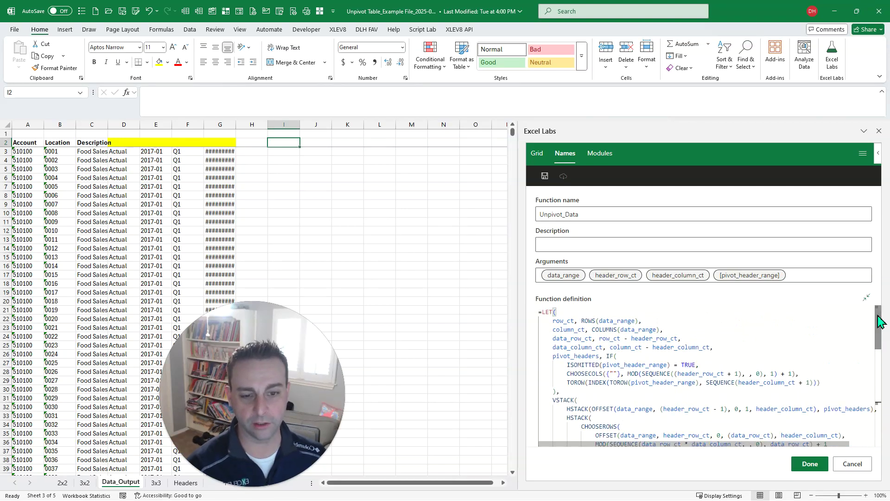
click(879, 132)
Select the Unpivot_Data formula in H8 on the Headers sheet, leaving it unchanged.
drag(269, 304, 865, 344)
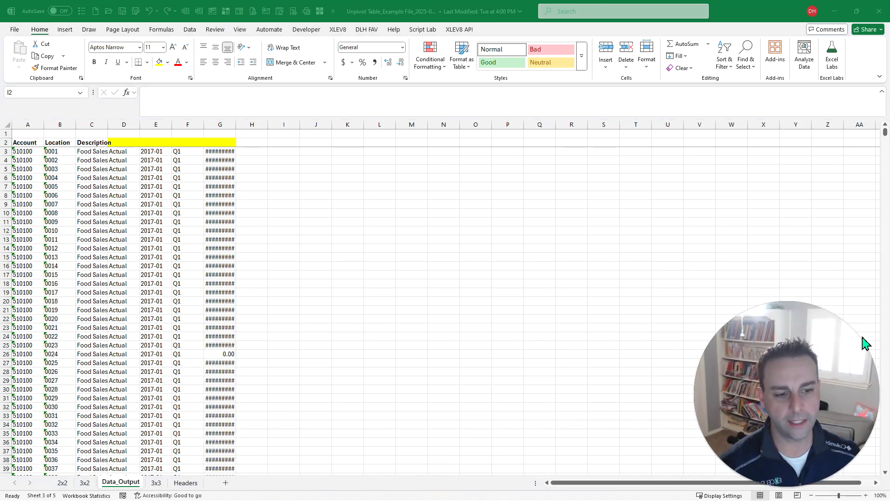
click(185, 482)
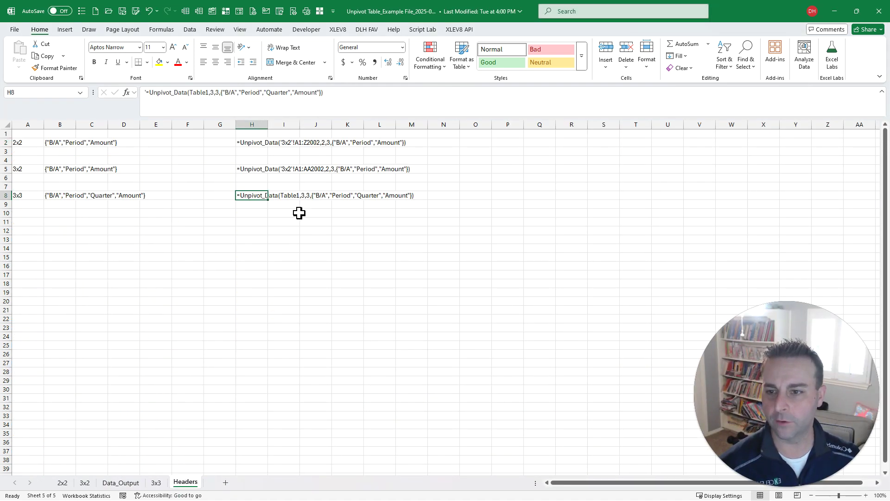
drag(344, 92, 150, 105)
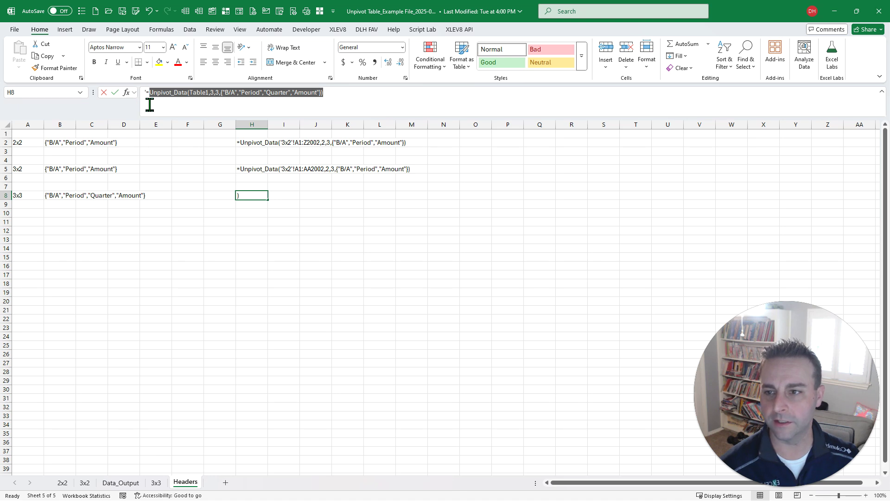
key(Escape)
click(132, 483)
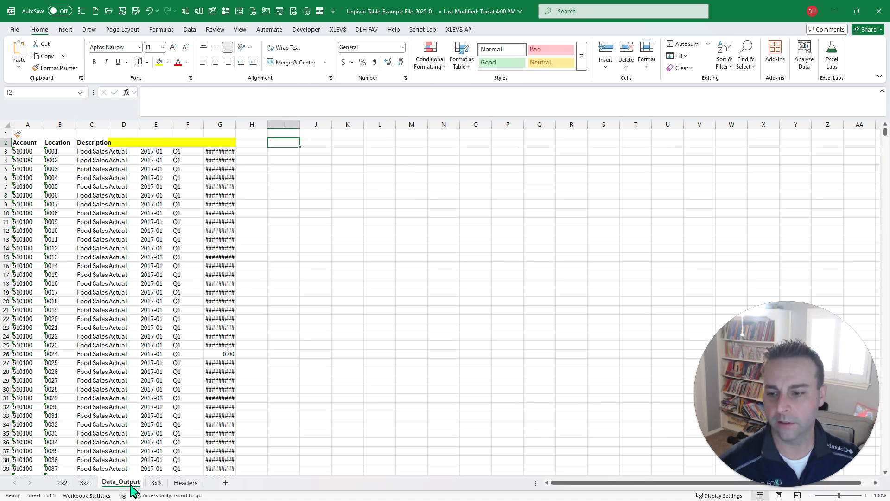
Paste the Unpivot_Data formula into J2, reviewing its 3, 3 and header-name arguments.
click(315, 144)
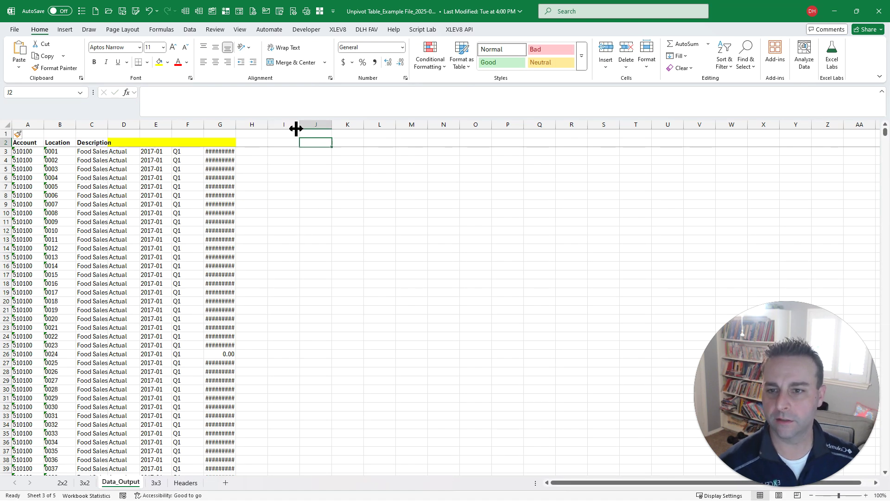
click(285, 111)
key(ctrl+v)
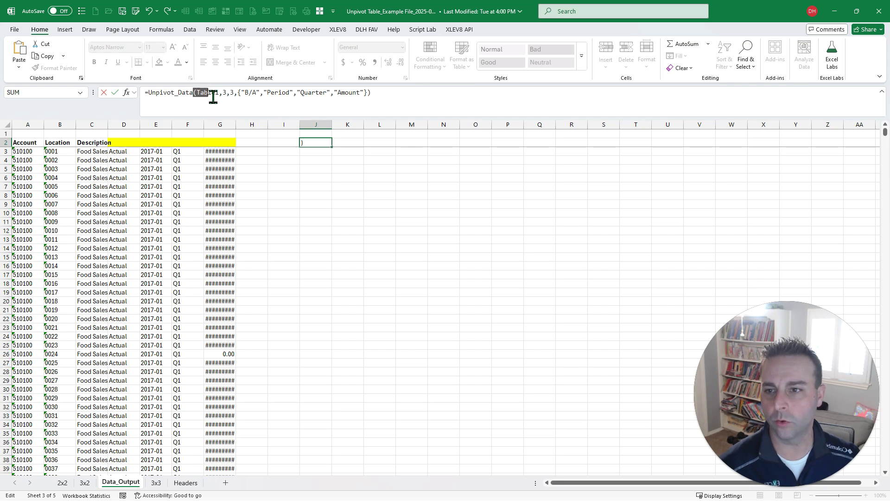
double_click(225, 93)
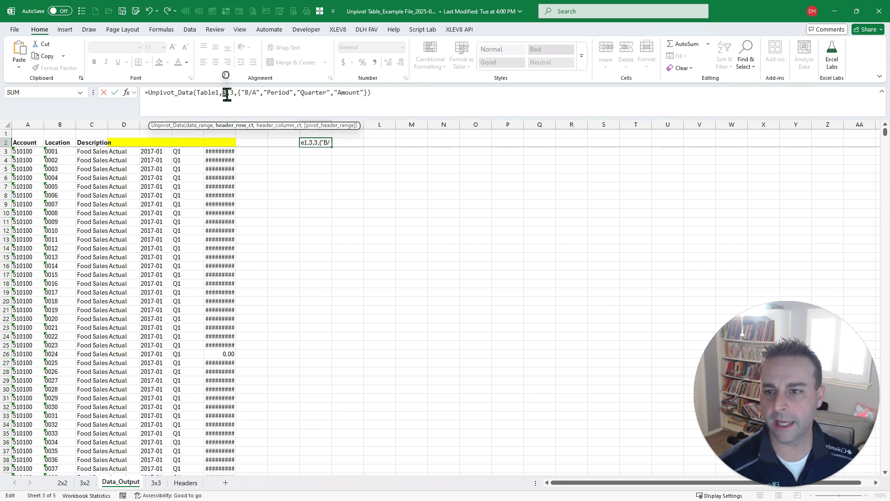
click(236, 93)
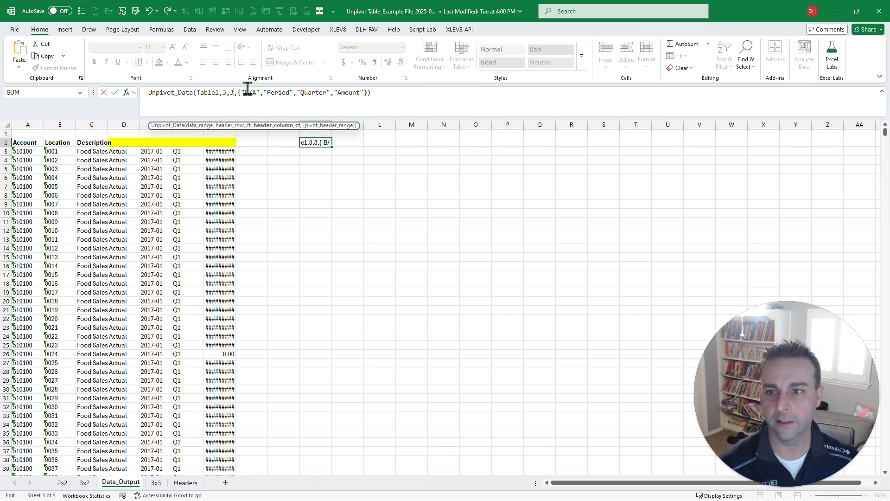
drag(240, 92, 369, 96)
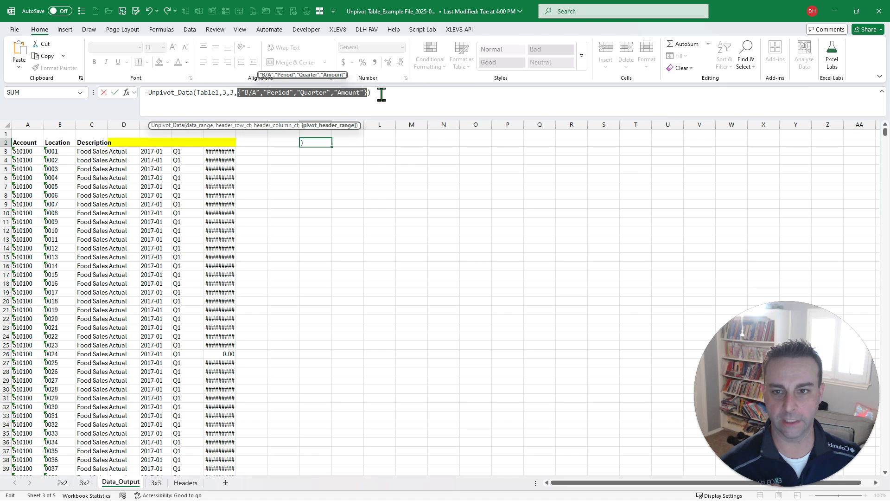
click(408, 90)
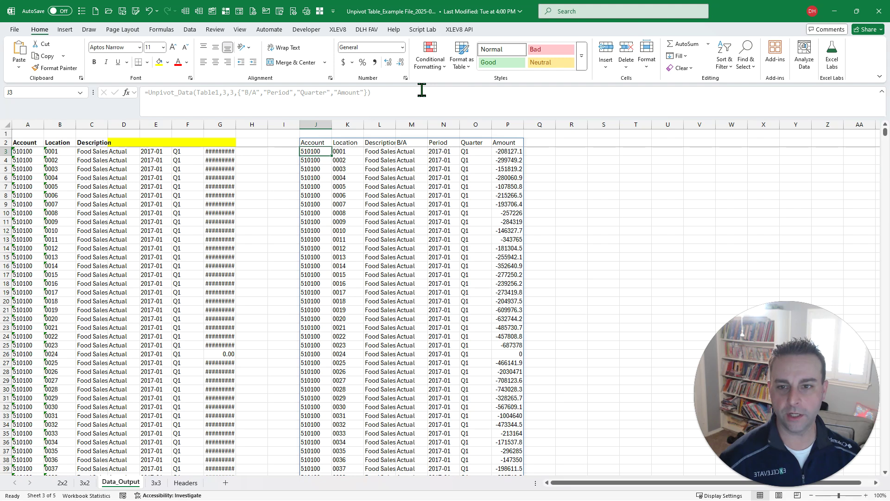
Make the spilled header row J2:P2 bold.
key(Up)
key(ctrl+shift+Right)
key(ctrl+b)
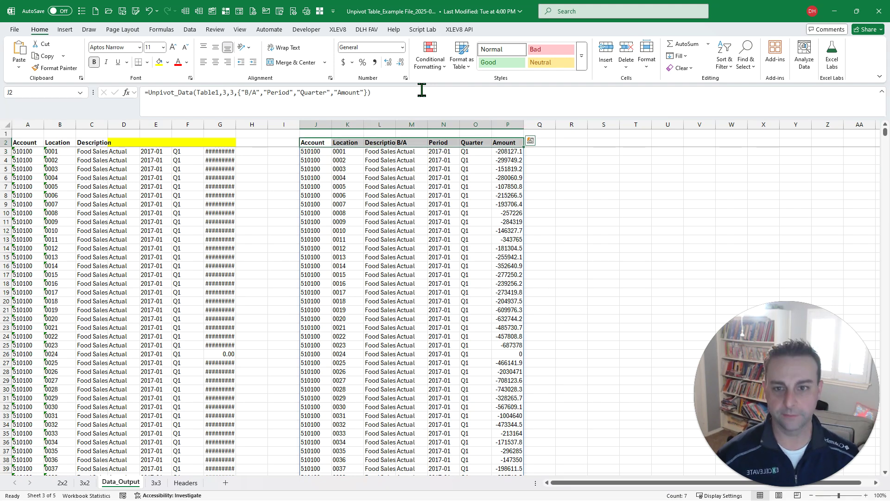
key(ctrl+Right)
Widen column G so its amounts display instead of ####.
key(Down)
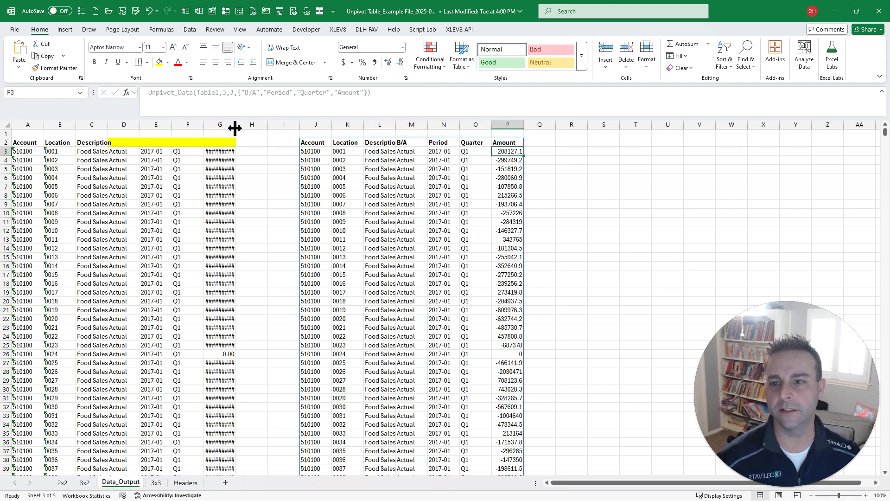
drag(235, 128, 242, 128)
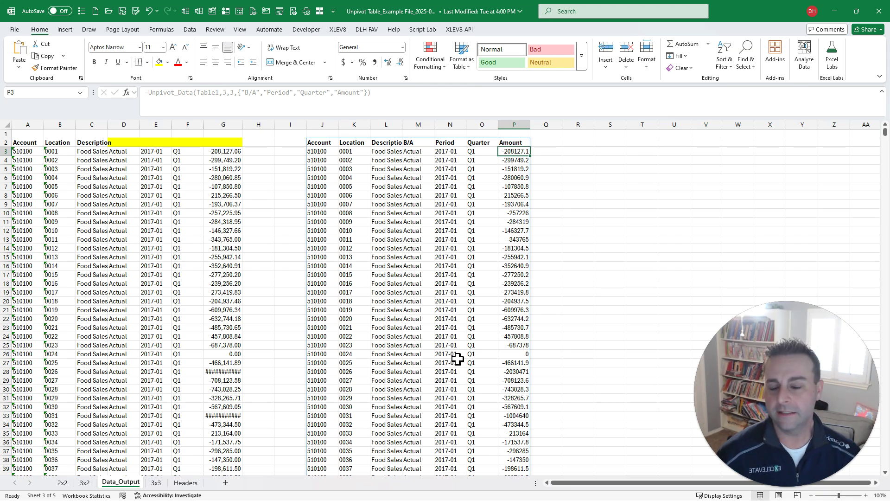
click(322, 142)
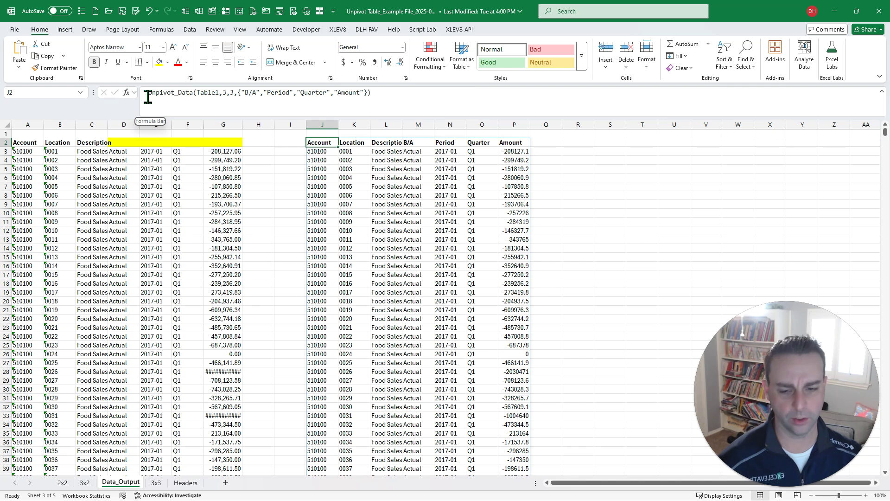
Launch the Power Query Editor from Data > Get Data.
click(190, 30)
click(20, 65)
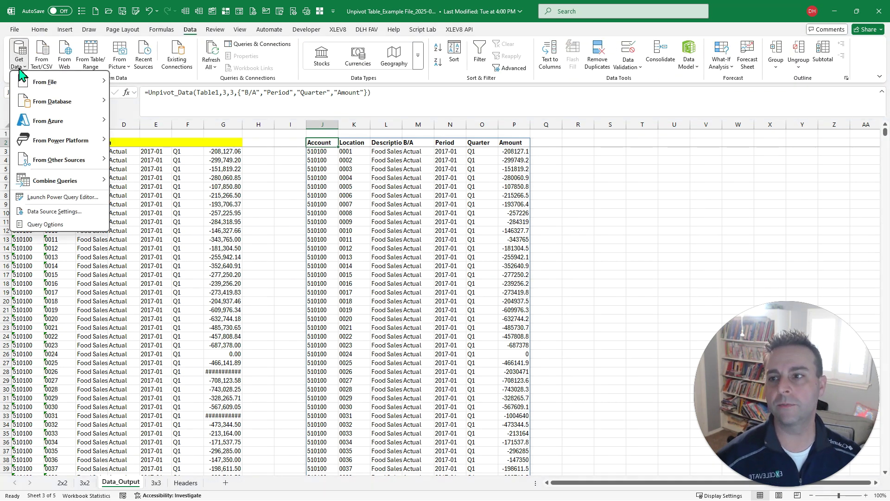
click(39, 197)
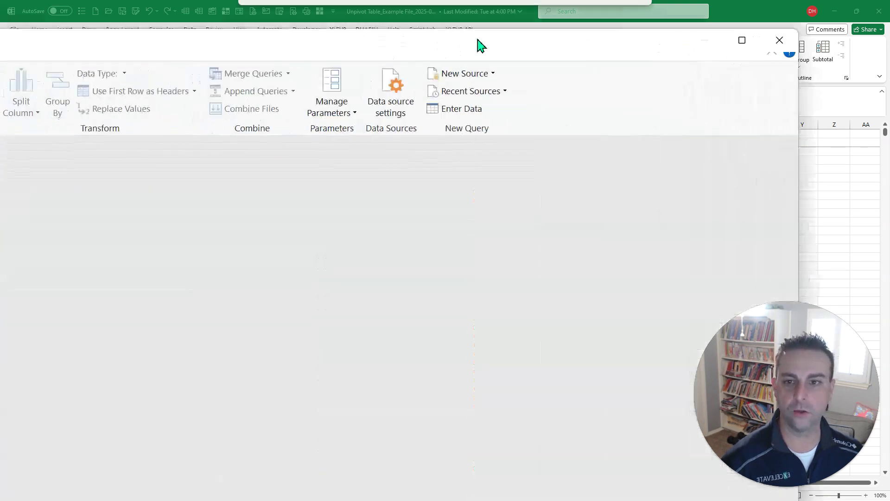
Maximize the editor, select the Unpivot_3x3 query, and view its raw 27-column Source step.
click(790, 26)
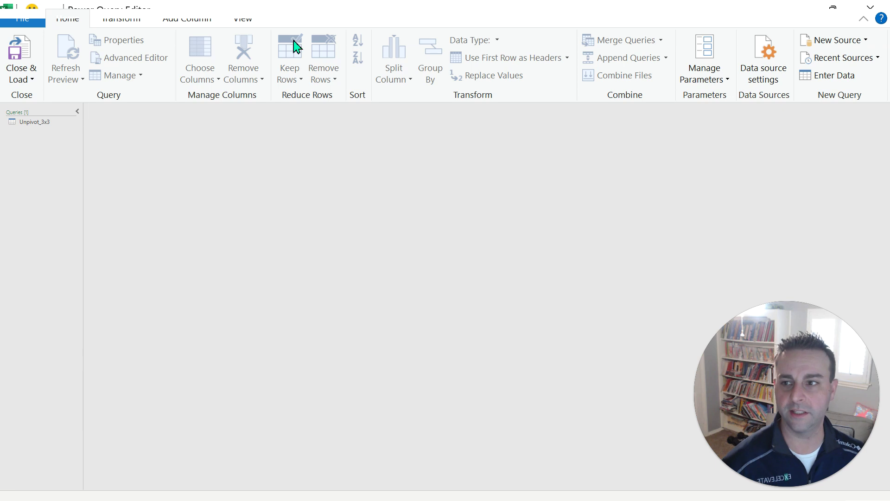
click(30, 123)
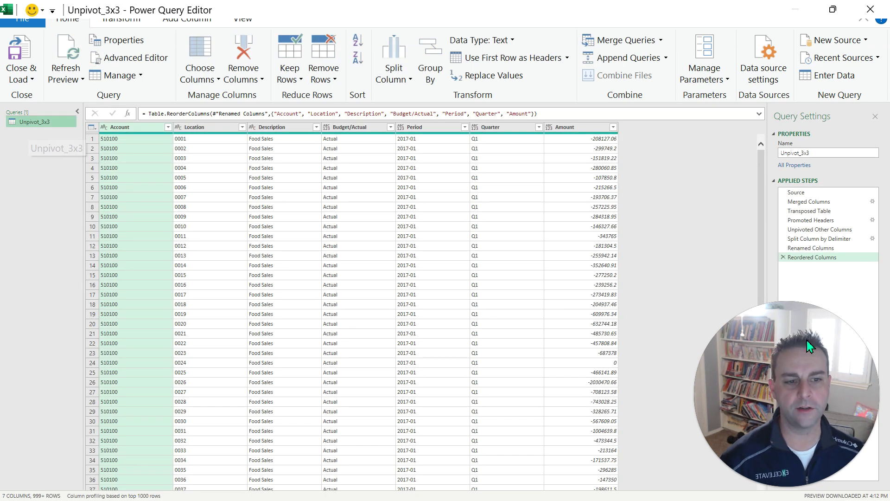
drag(807, 351, 783, 352)
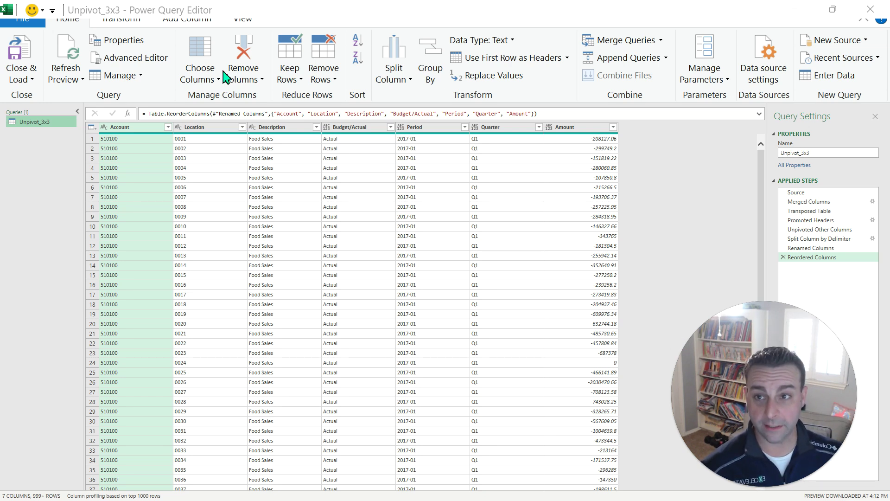
click(121, 23)
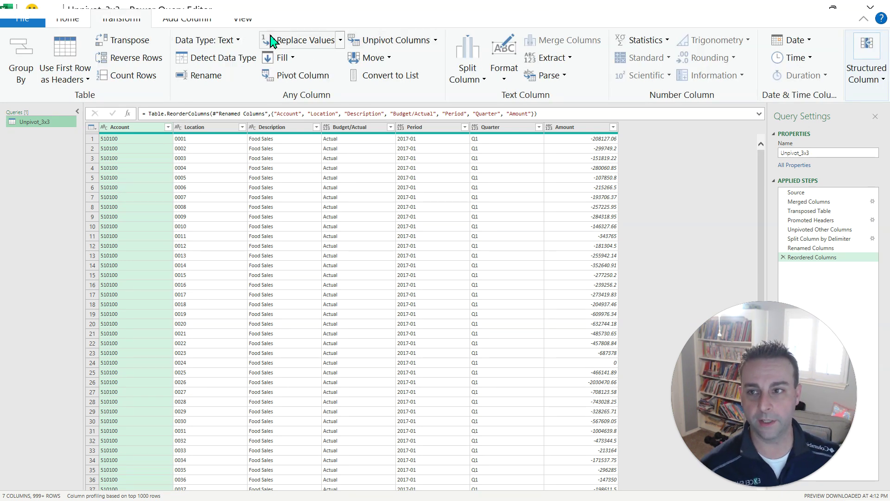
click(74, 21)
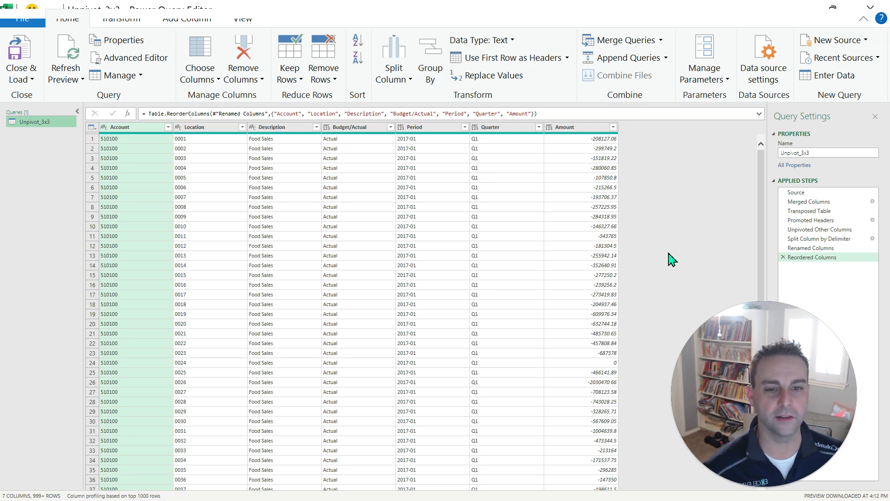
click(797, 193)
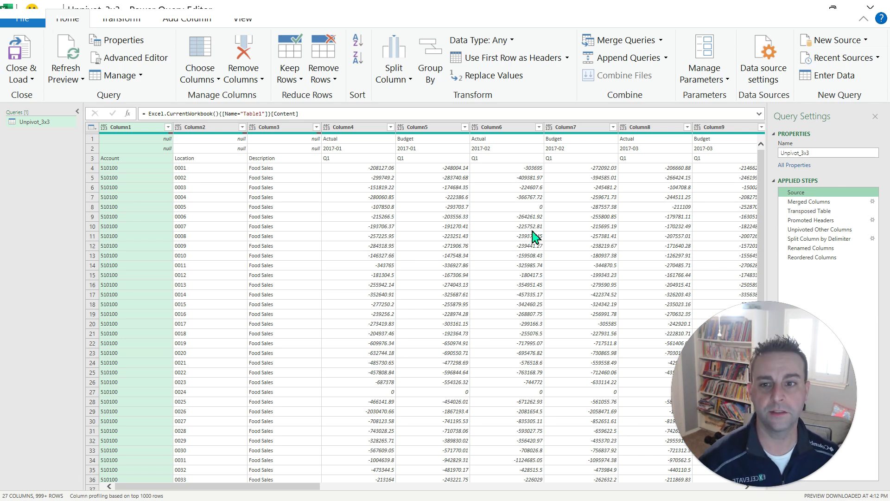
Step through Merged Columns, Transposed, Promoted Headers, Unpivot, Split, Renamed and Reordered Columns.
click(806, 204)
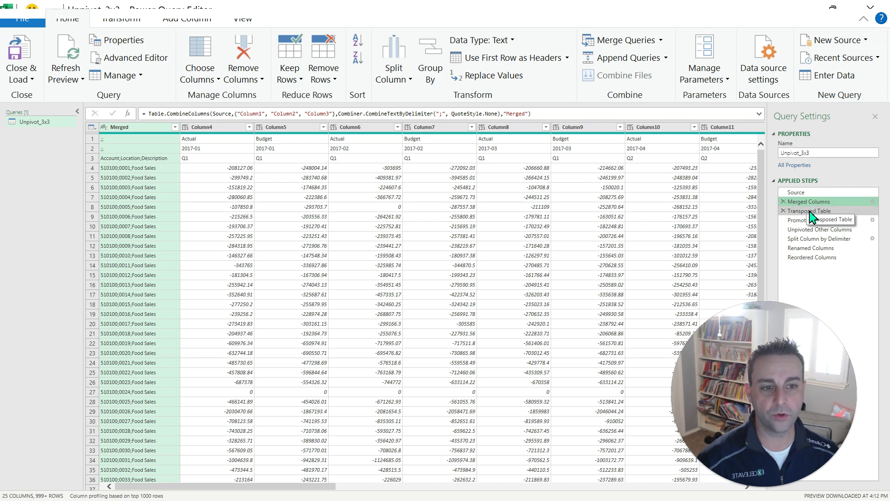
click(811, 213)
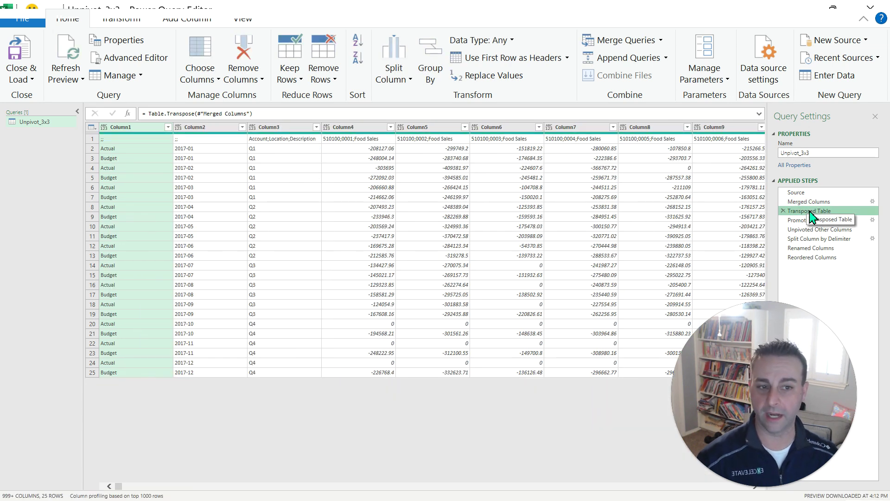
click(809, 221)
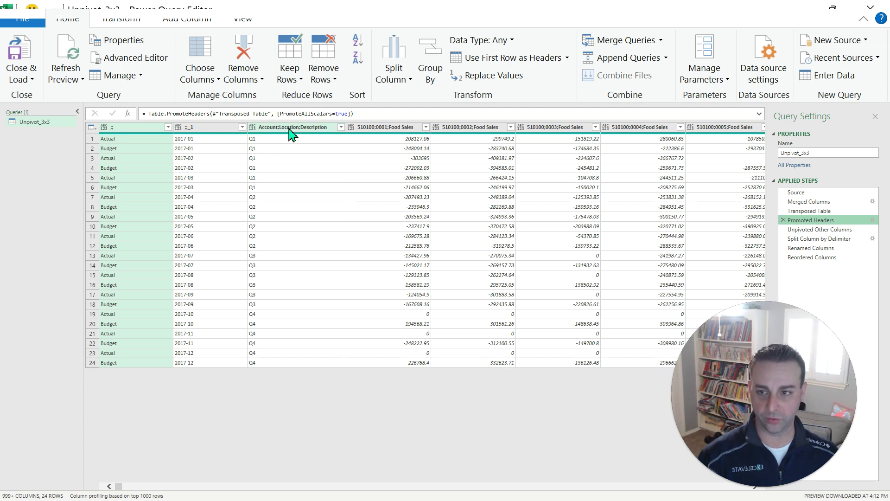
click(806, 230)
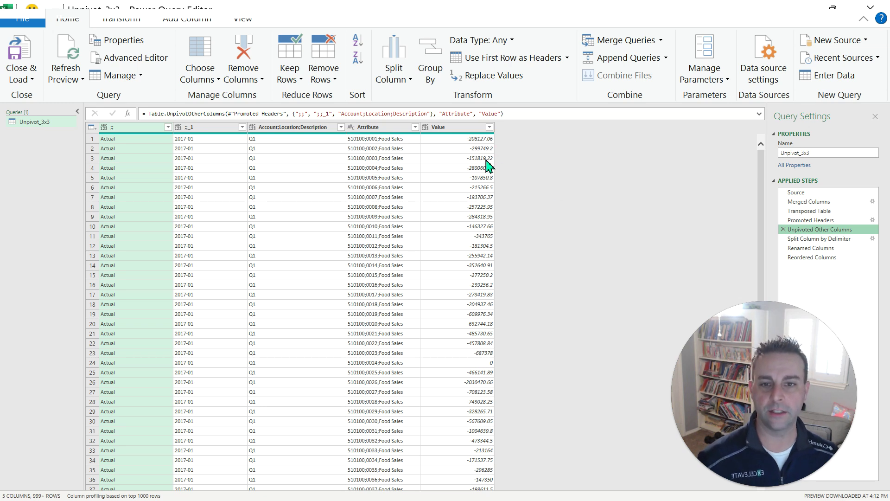
click(813, 241)
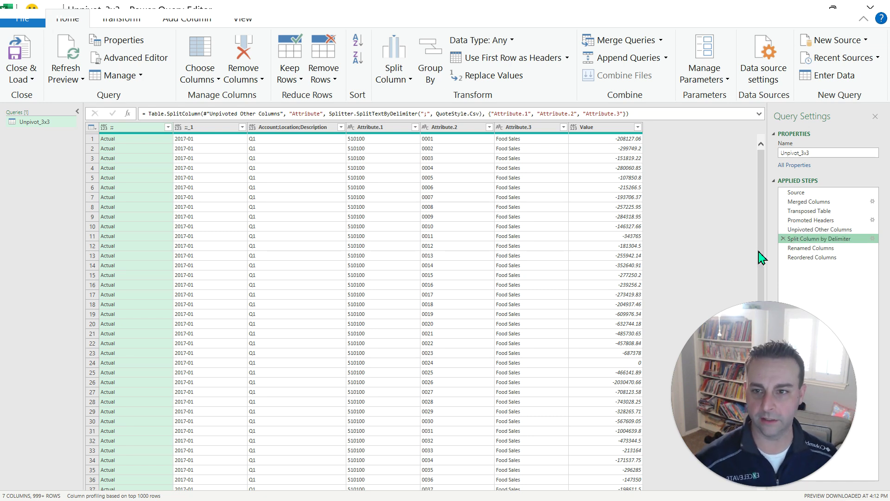
click(811, 249)
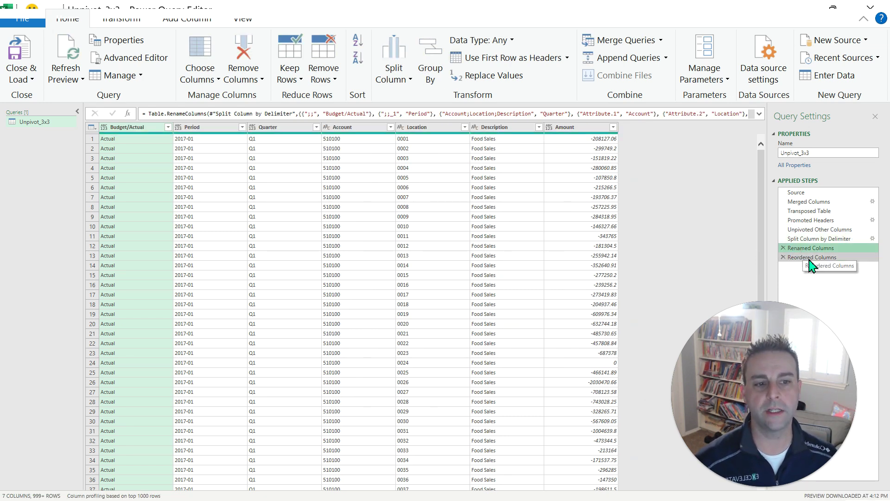
click(811, 258)
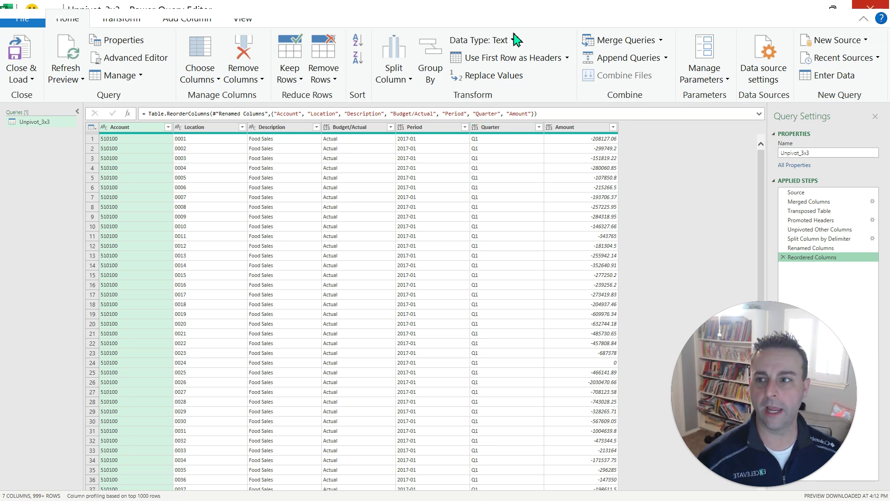
click(29, 80)
Close the editor and set the Unpivot_3x3 query to load as a table on a new worksheet.
click(44, 94)
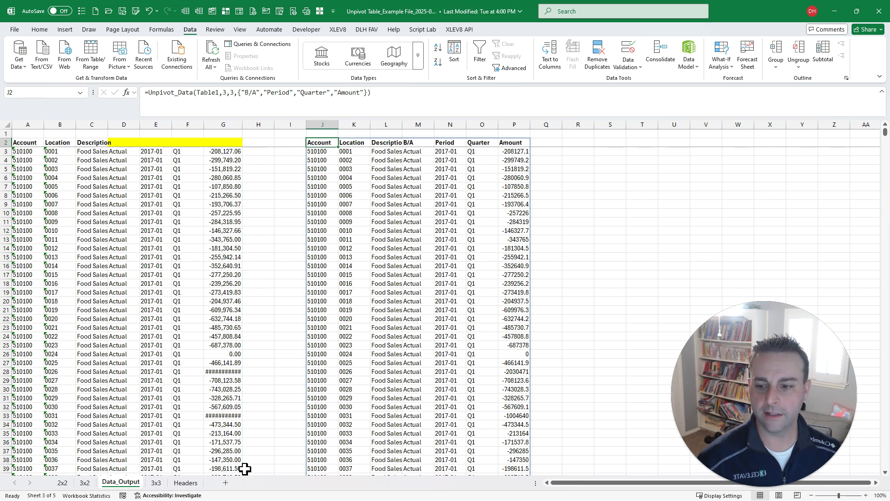
click(593, 266)
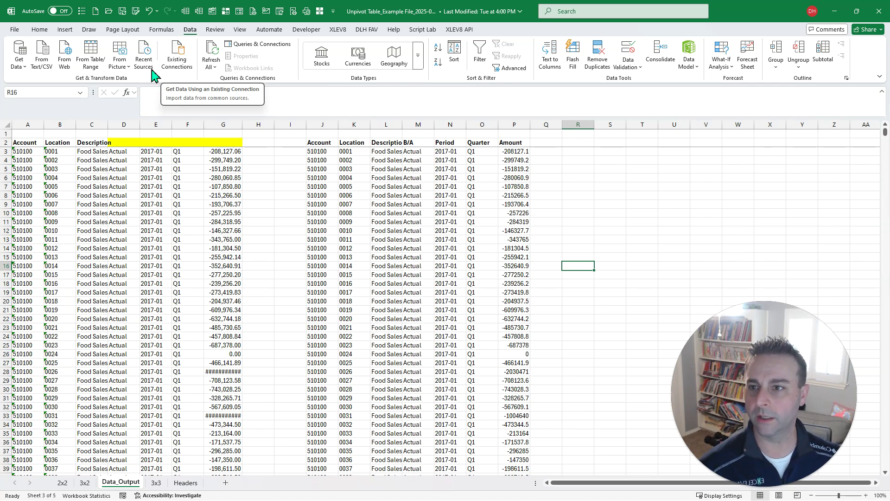
click(258, 46)
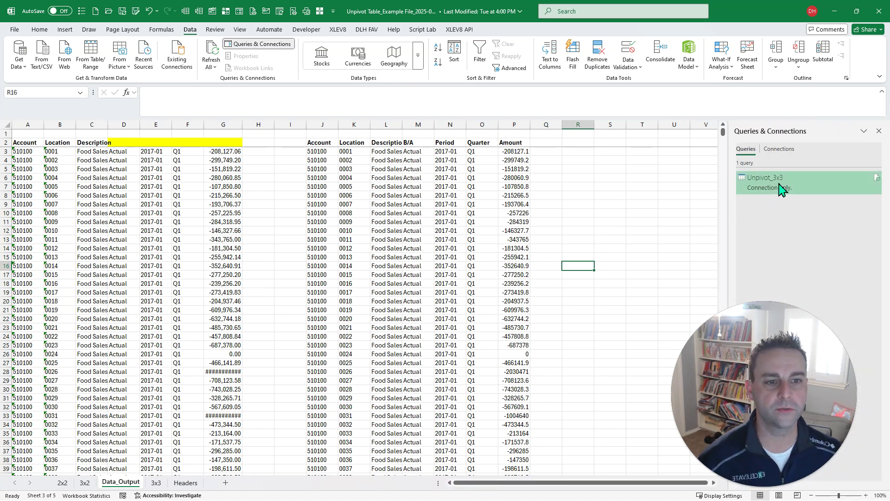
right_click(838, 183)
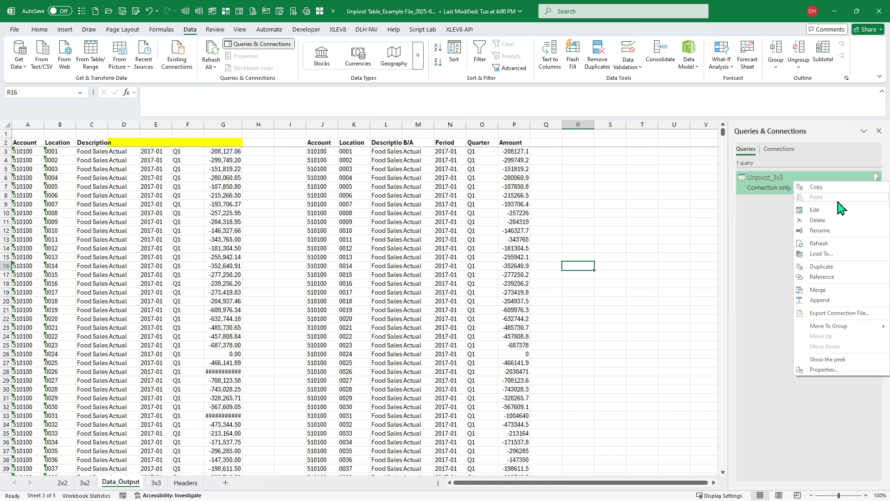
click(830, 253)
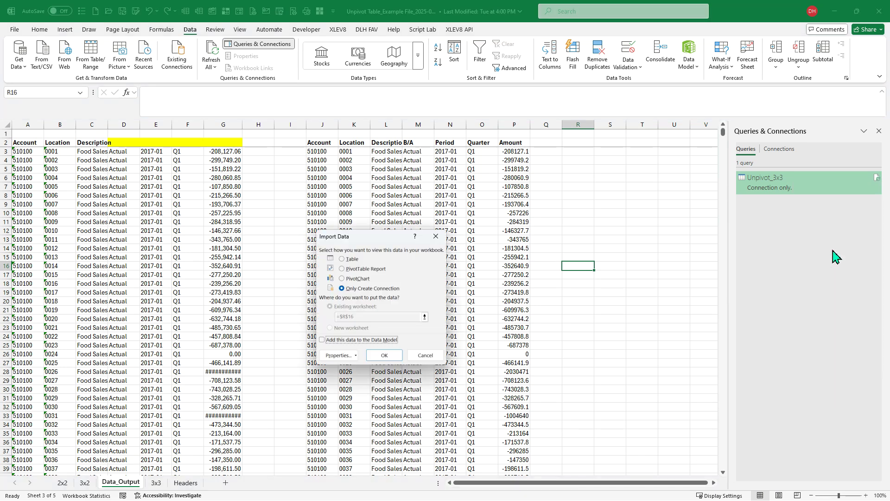
click(349, 261)
click(330, 327)
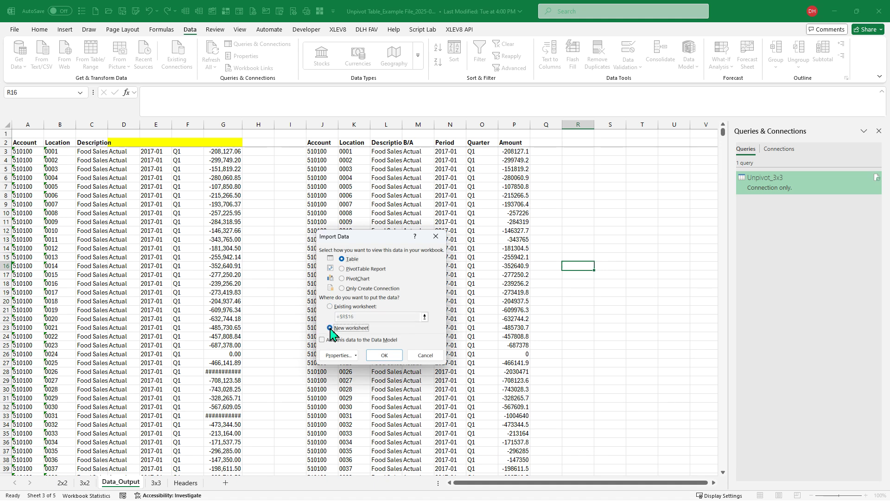
Load the Unpivot_3x3 query as a table on a new sheet, then return to Data_Output.
click(387, 356)
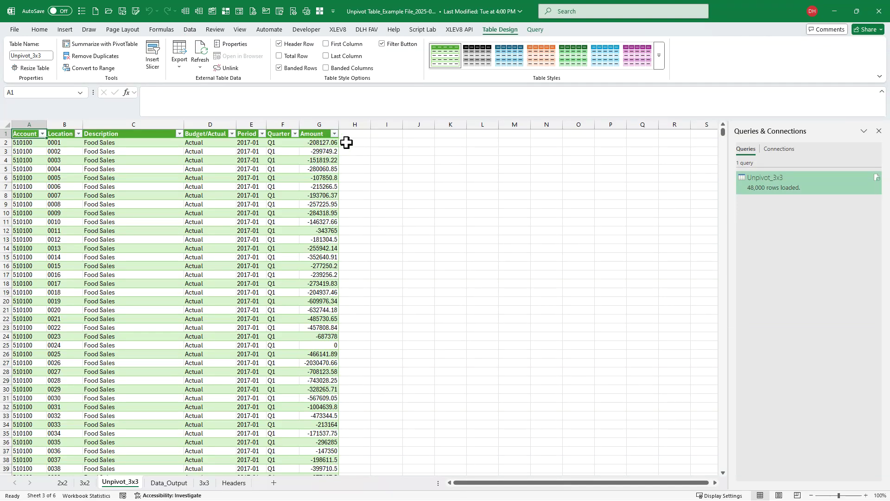
click(168, 483)
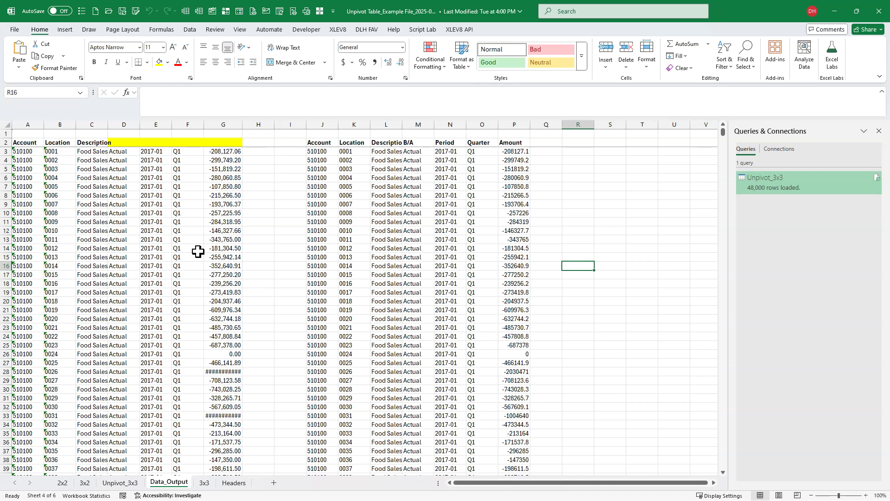